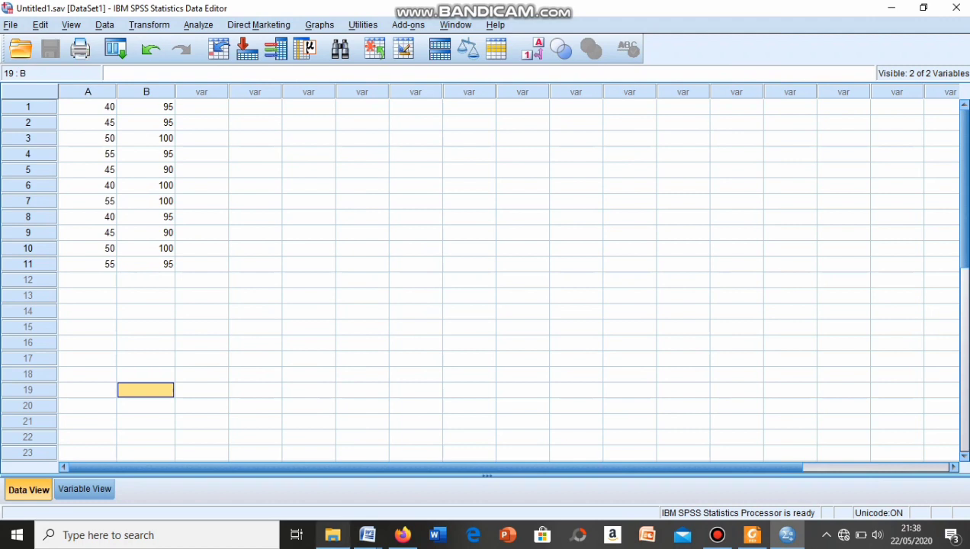
- Switch to the Word document and review the paired sample t-test procedure, the example problem and the data in Tabel 1.1
click(368, 535)
click(410, 469)
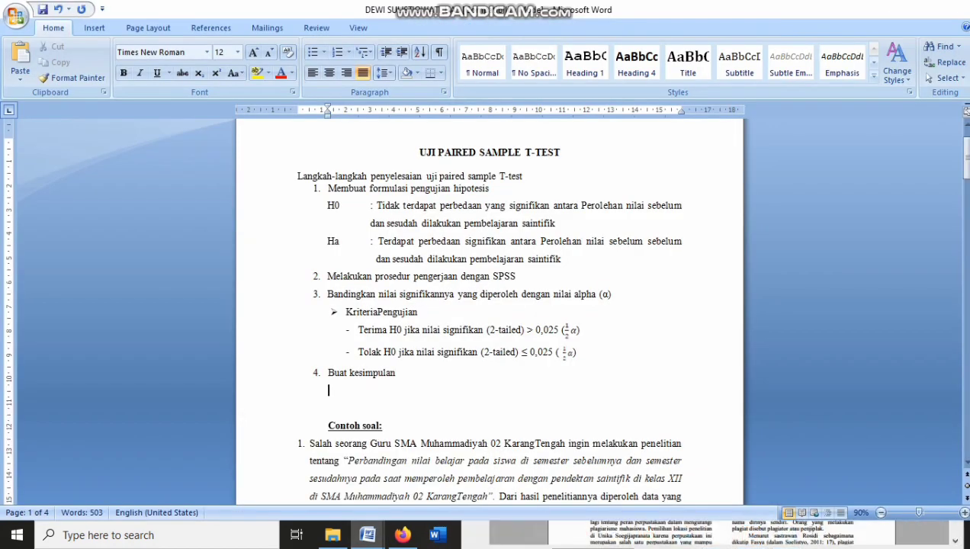
drag(966, 156, 966, 189)
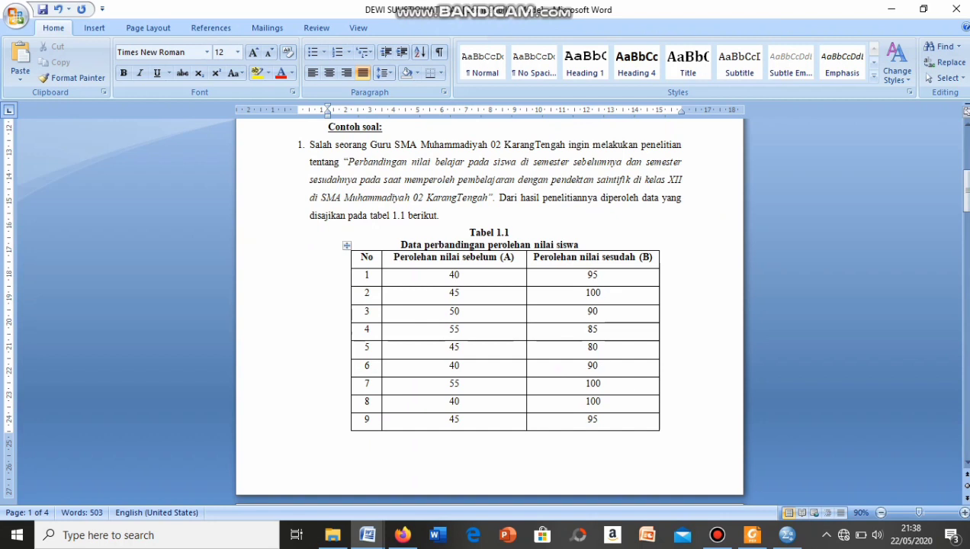
click(487, 258)
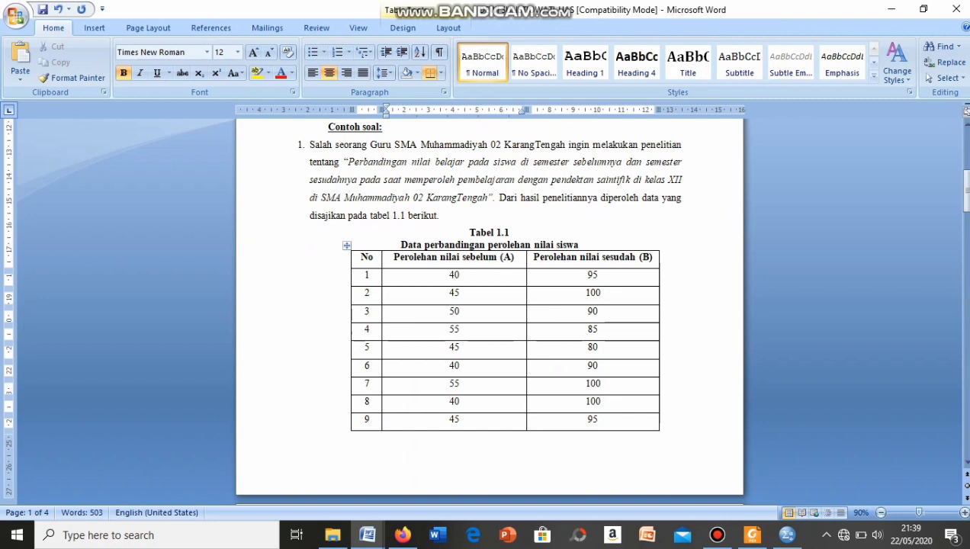
drag(961, 190, 961, 145)
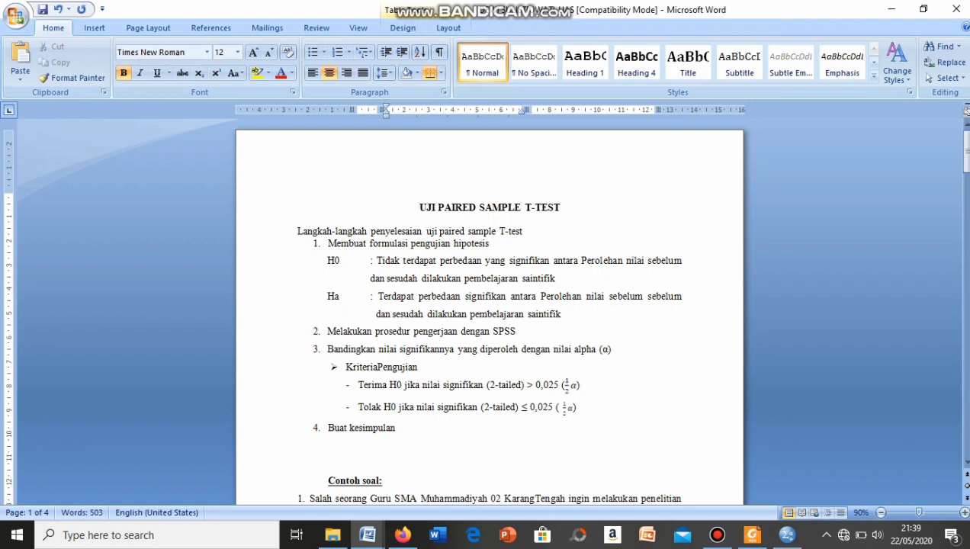
- Delete the duplicated word "sebelum" from the Ha hypothesis statement
key(shift+Left)
key(shift+Left)
key(shift+Left)
key(shift+Left)
key(shift+Left)
key(shift+Left)
key(shift+Left)
key(shift+Left)
key(Delete)
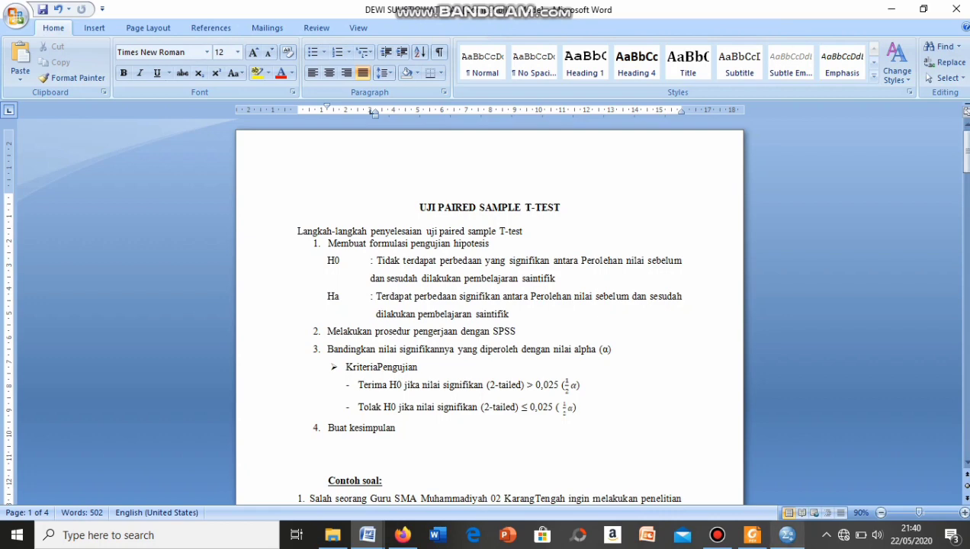
- Switch to SPSS Statistics and review the name, type, width and decimals definitions of variables A and B
click(787, 535)
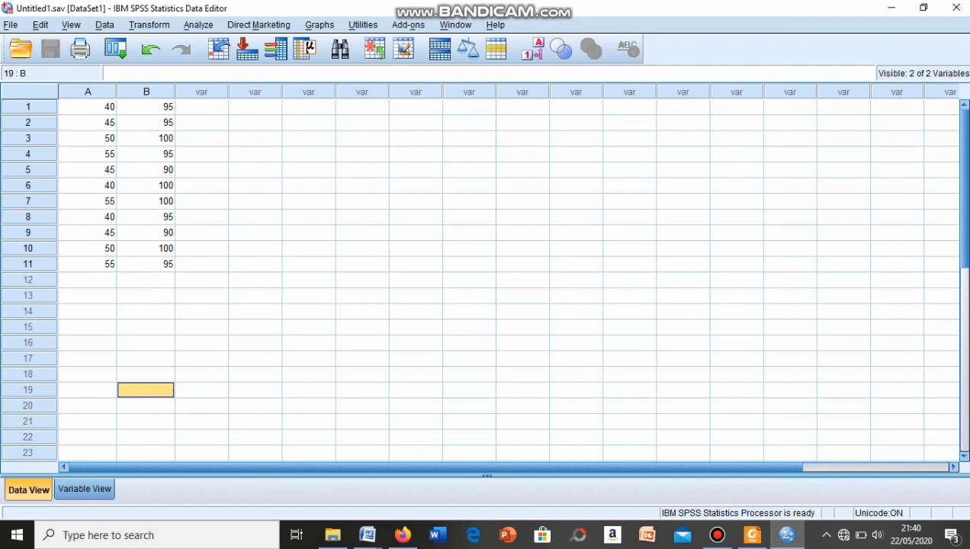
click(85, 490)
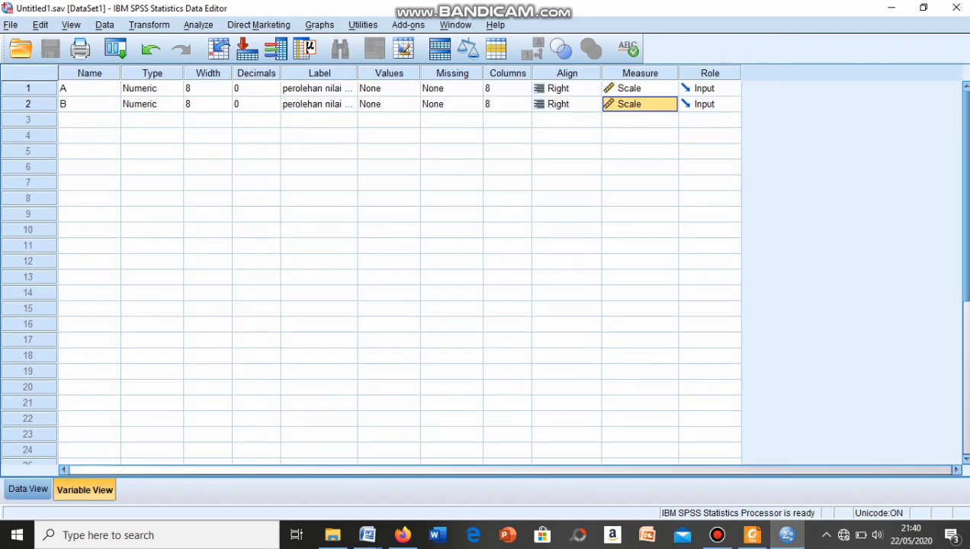
click(89, 89)
click(89, 105)
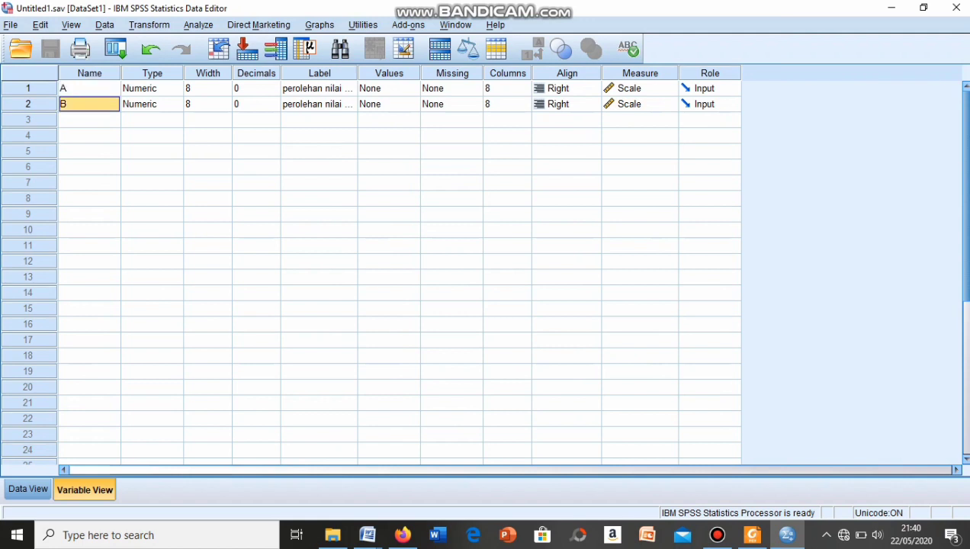
click(89, 88)
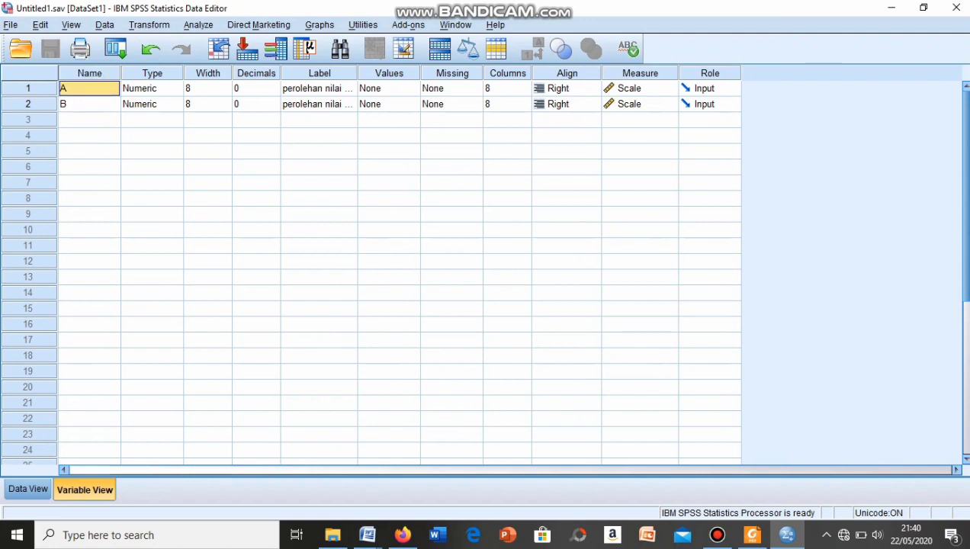
click(89, 105)
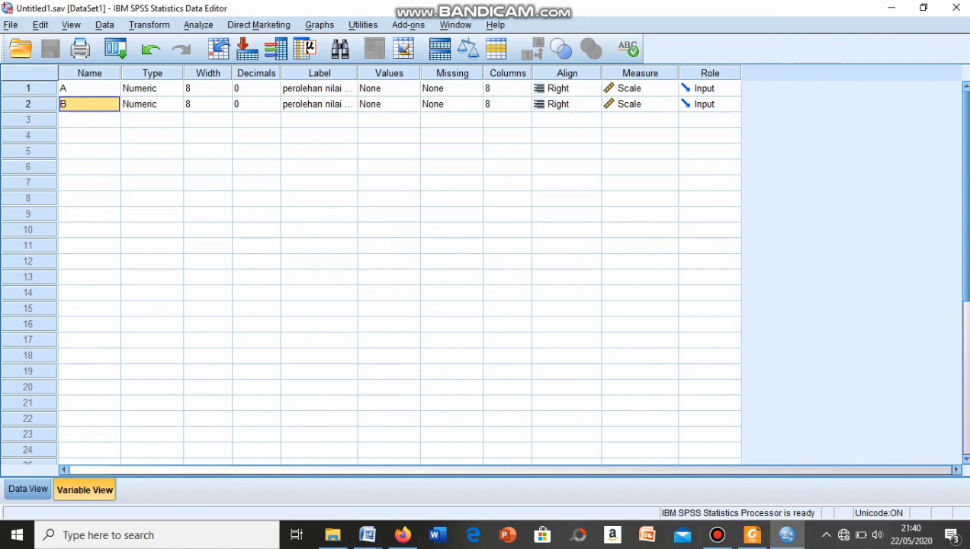
click(145, 89)
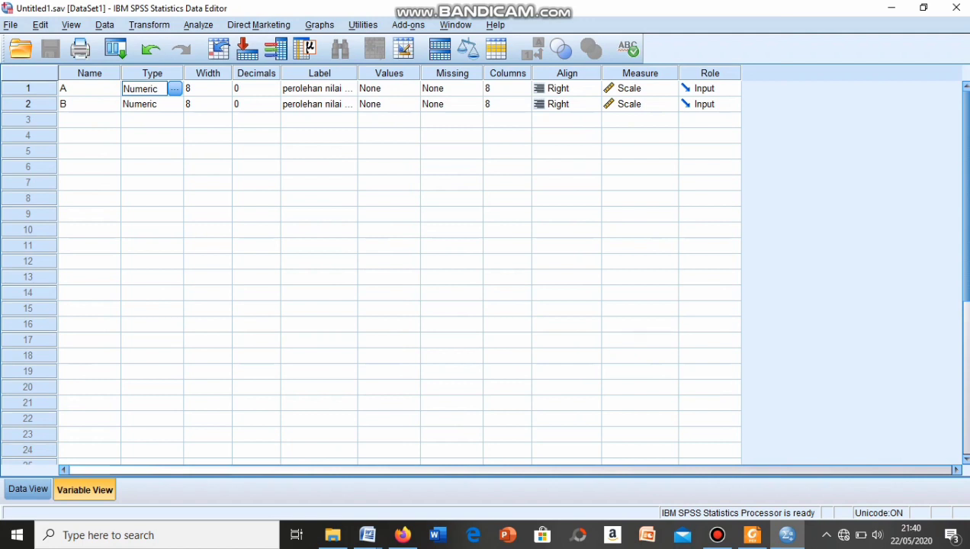
click(203, 89)
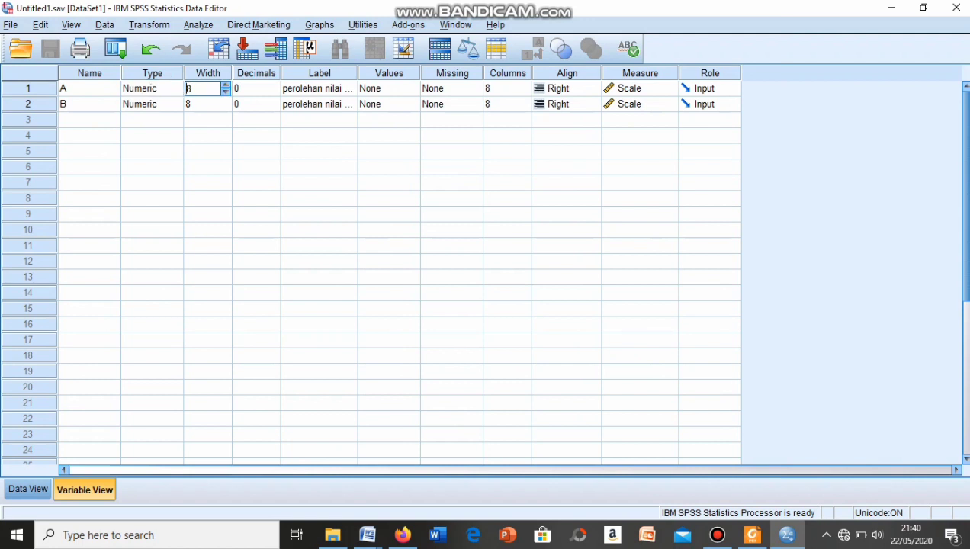
click(250, 89)
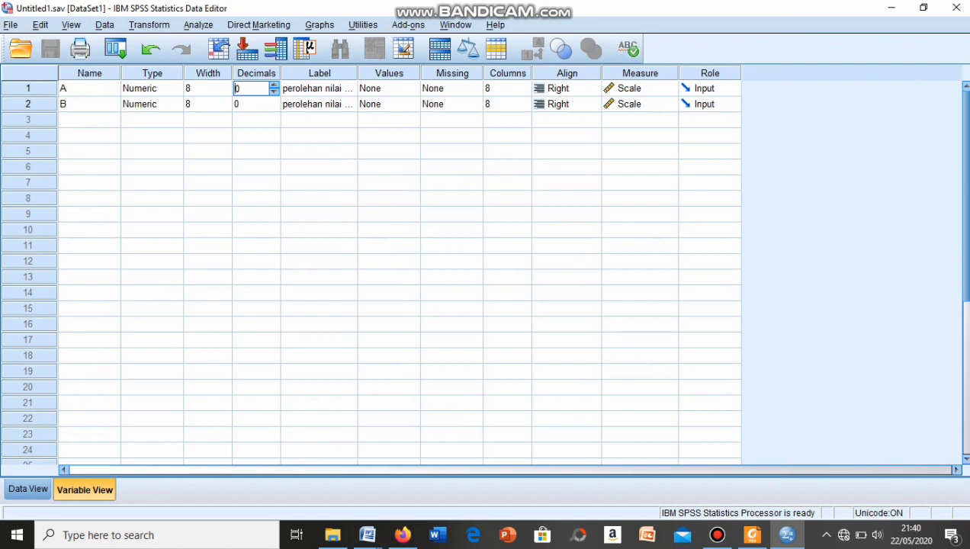
- Set the measurement level of variables A and B to Scale
click(649, 88)
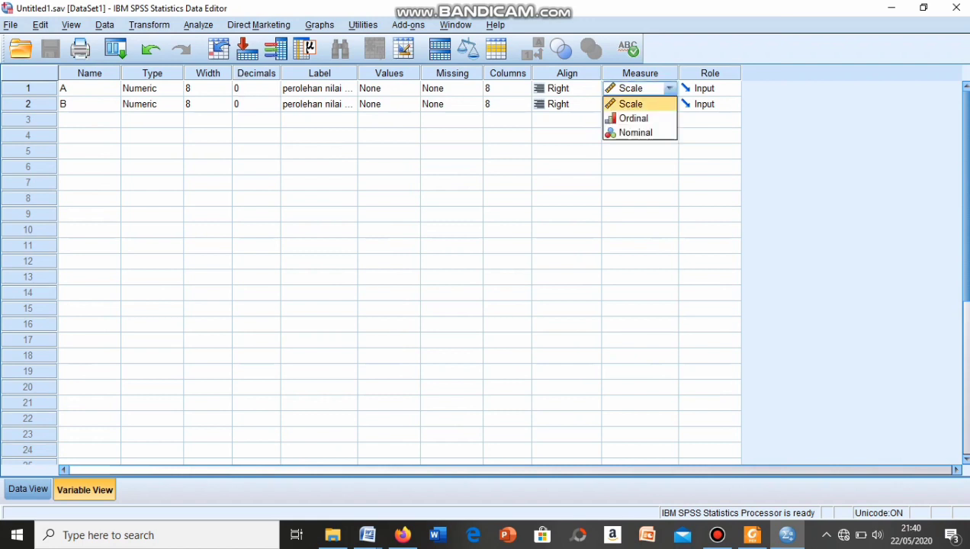
click(639, 104)
click(669, 104)
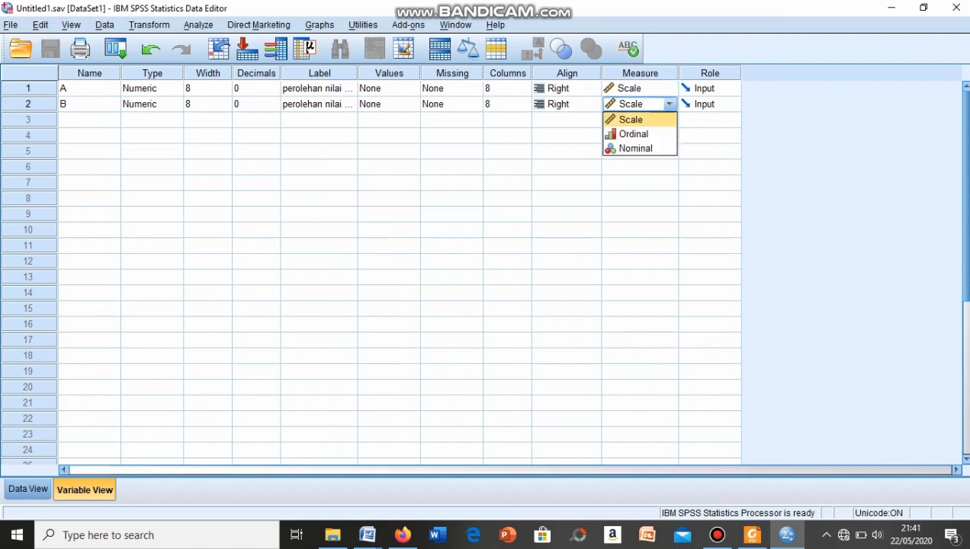
click(639, 119)
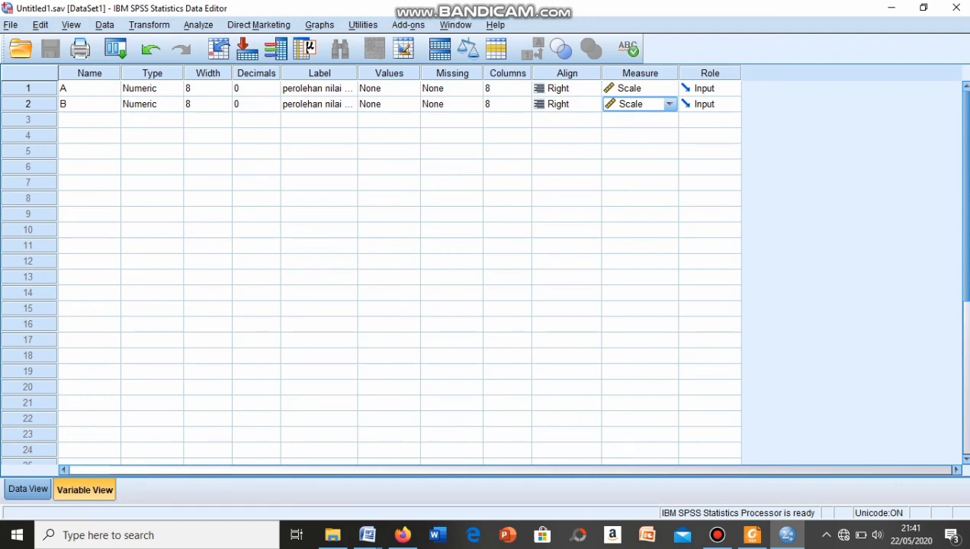
- Return to the dataset's case values and inspect the scores in columns A and B
click(29, 488)
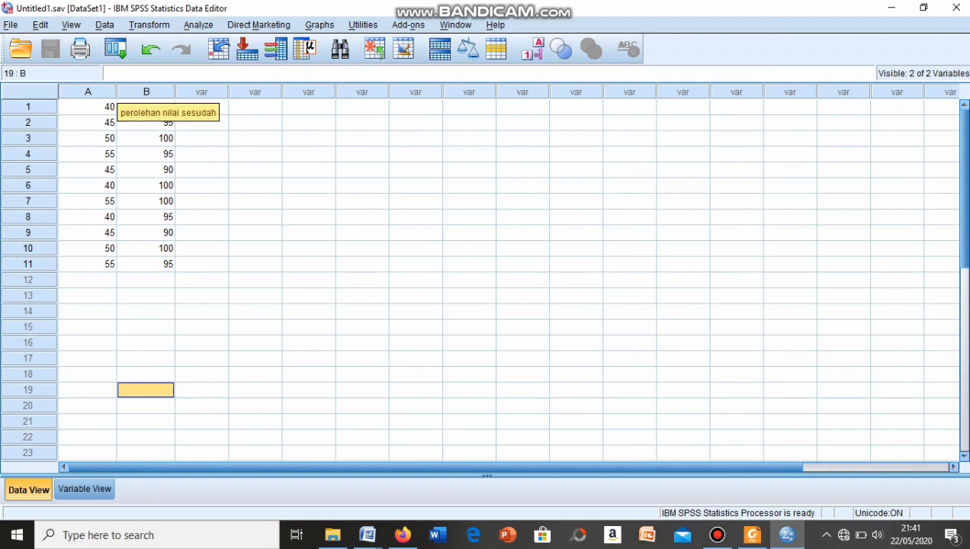
click(147, 92)
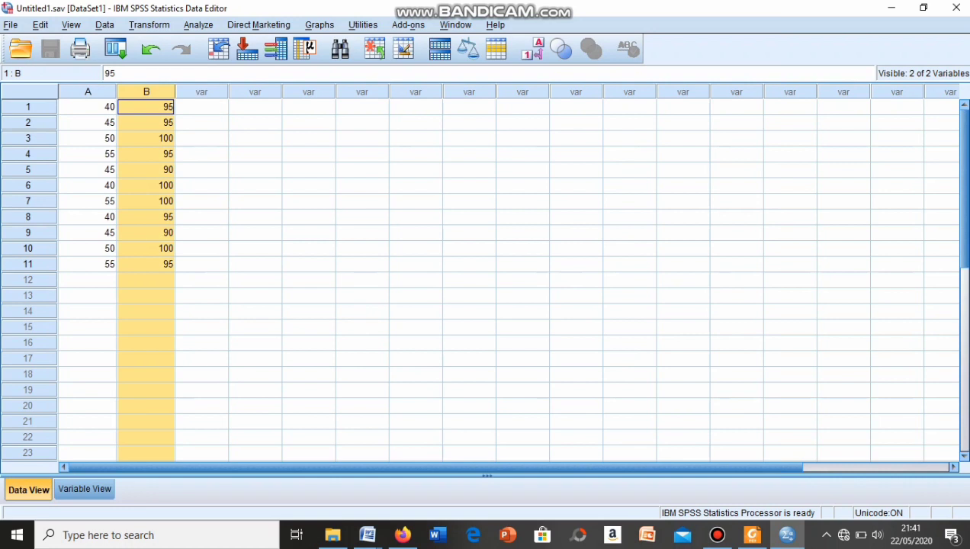
click(88, 107)
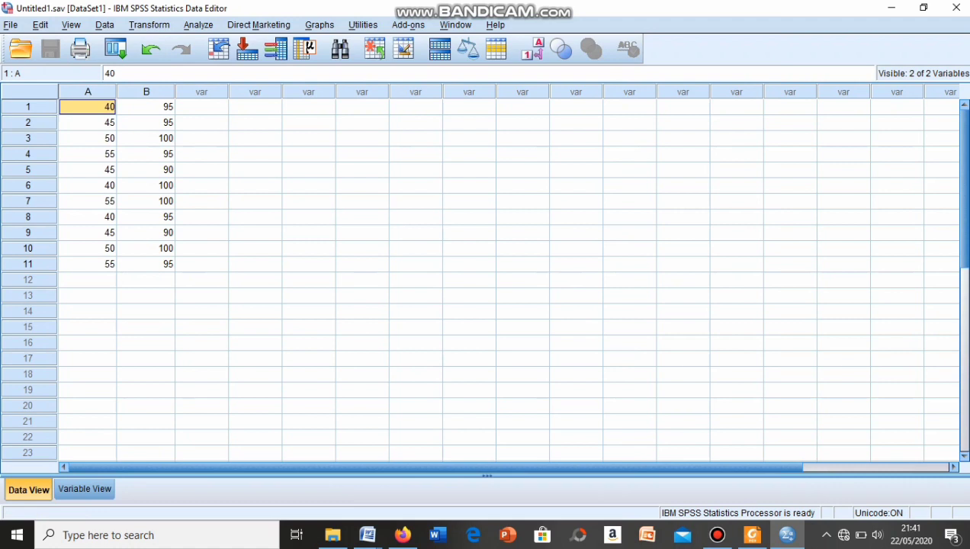
- Open the Paired-Samples T Test and remove both variables already assigned to pair 1
click(198, 25)
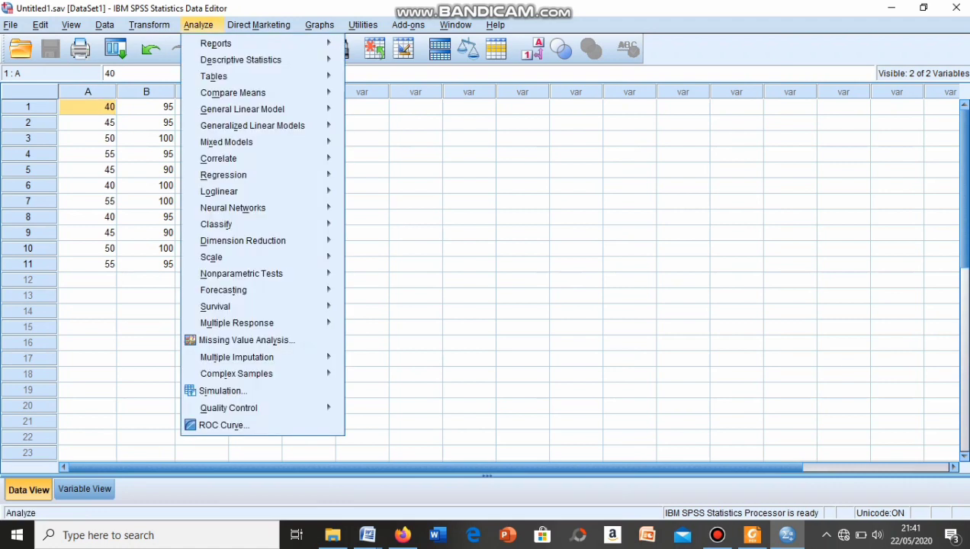
mouse_move(233, 93)
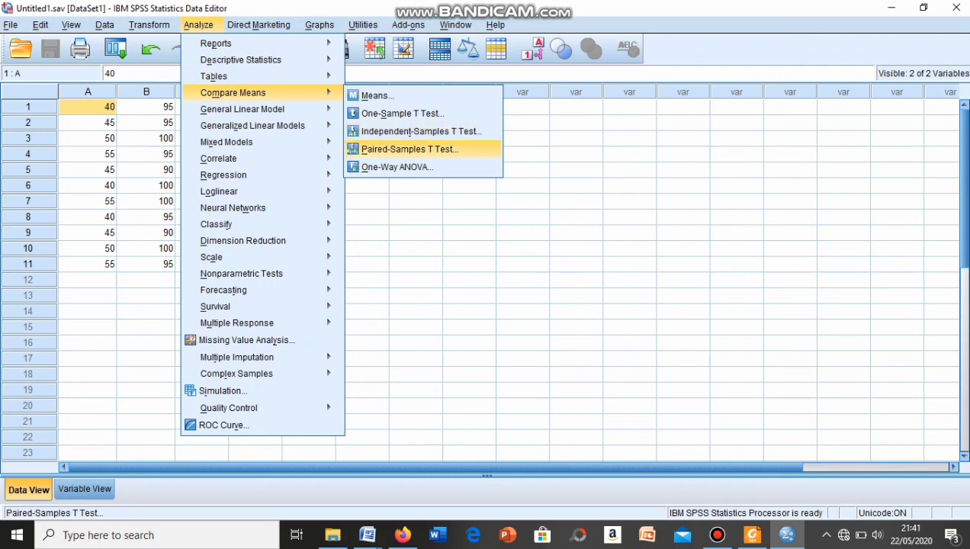
click(410, 150)
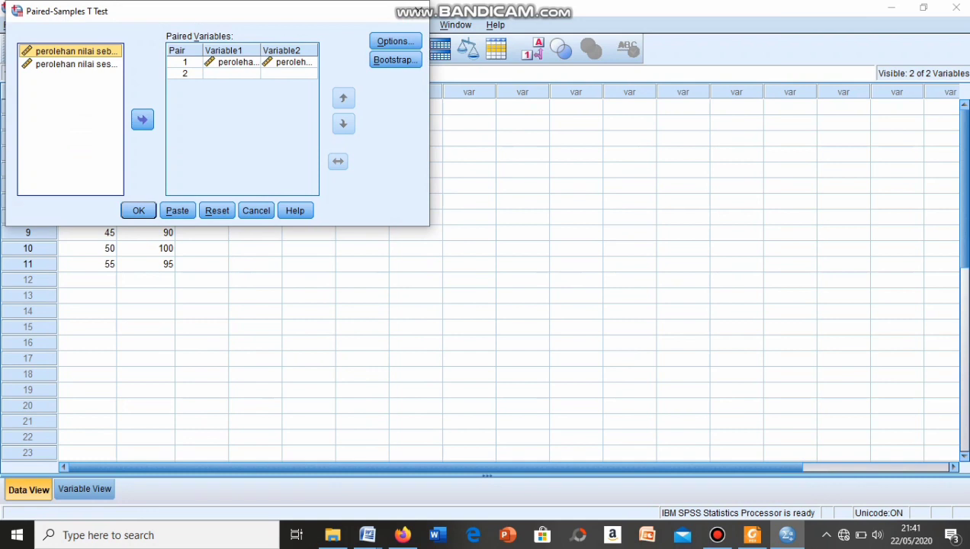
drag(185, 9, 241, 57)
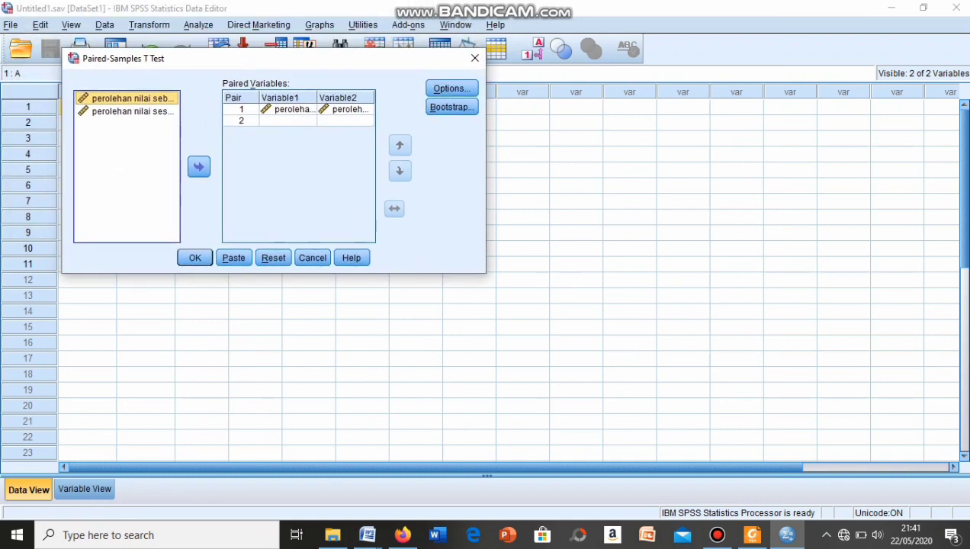
click(288, 109)
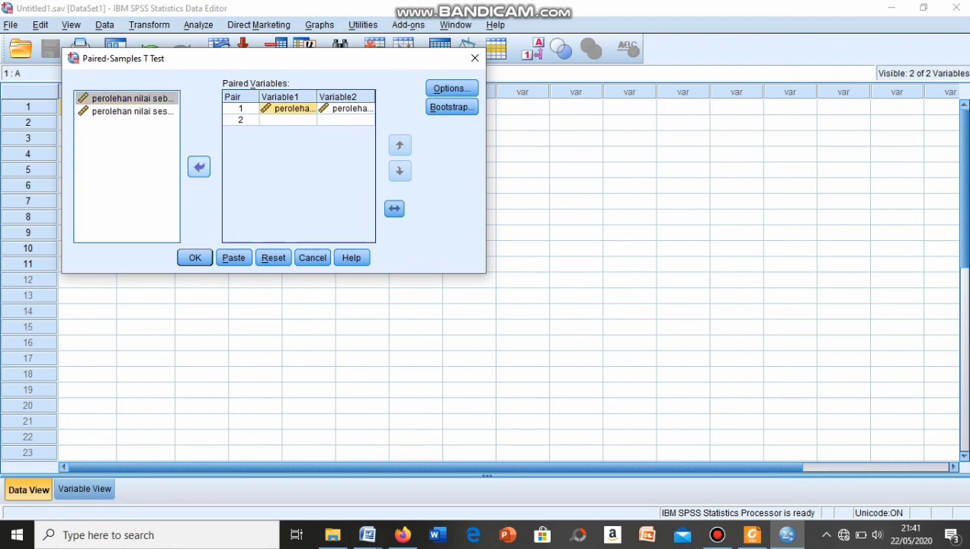
click(199, 167)
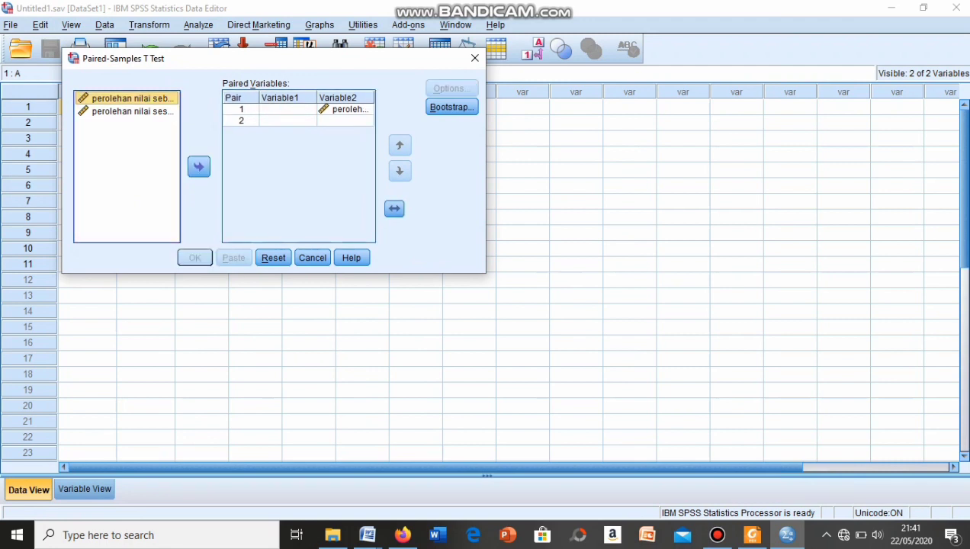
click(346, 109)
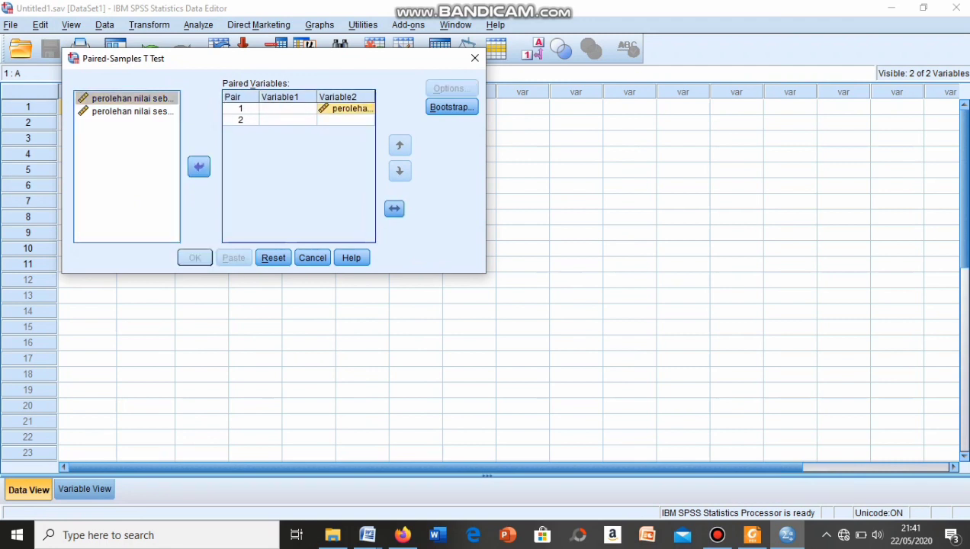
click(199, 166)
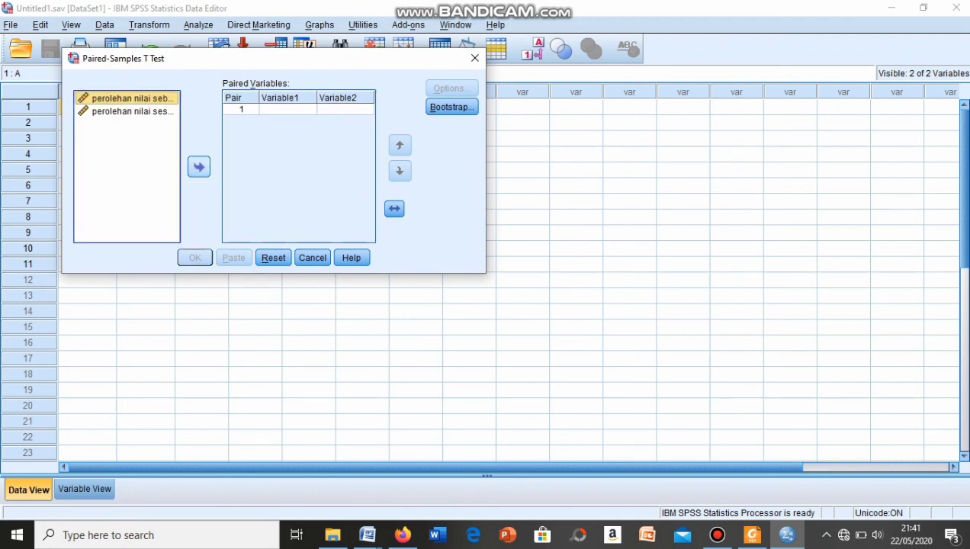
- Assign perolehan nilai sebelum as Variable1 and perolehan nilai sesudah as Variable2 of pair 1, and run the test
click(199, 167)
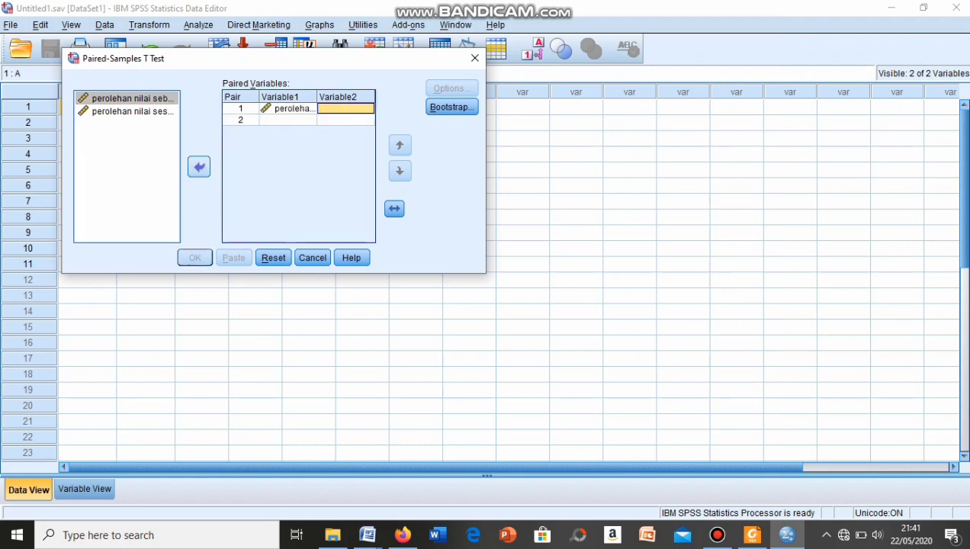
click(131, 110)
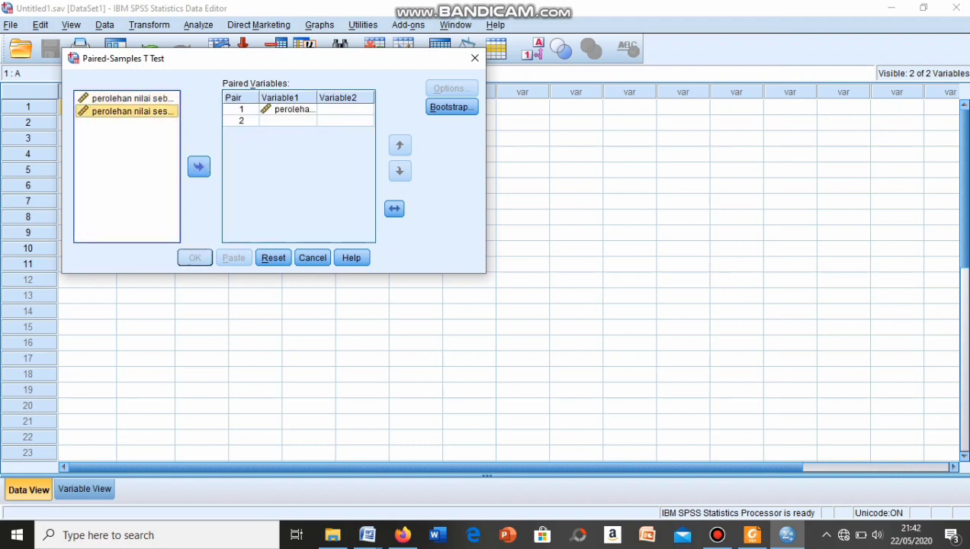
click(199, 166)
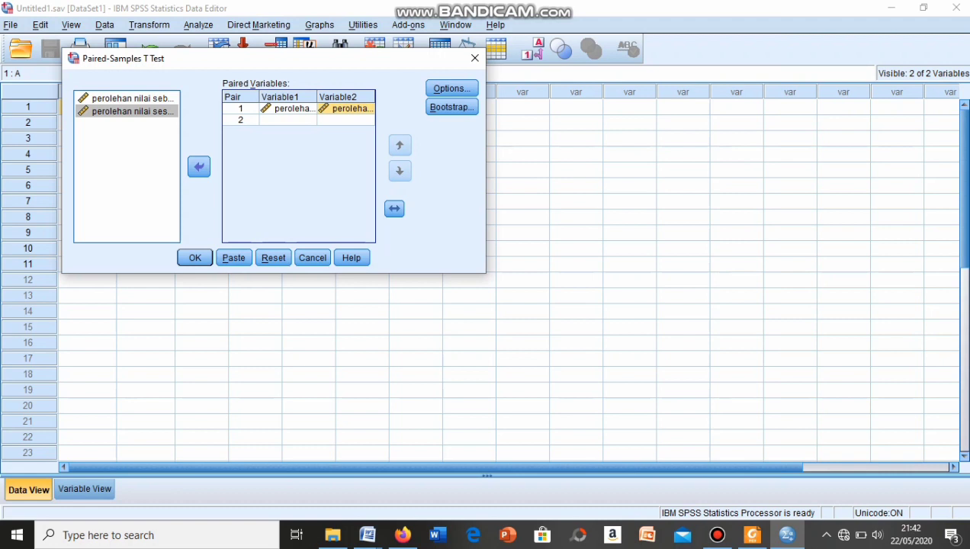
key(Return)
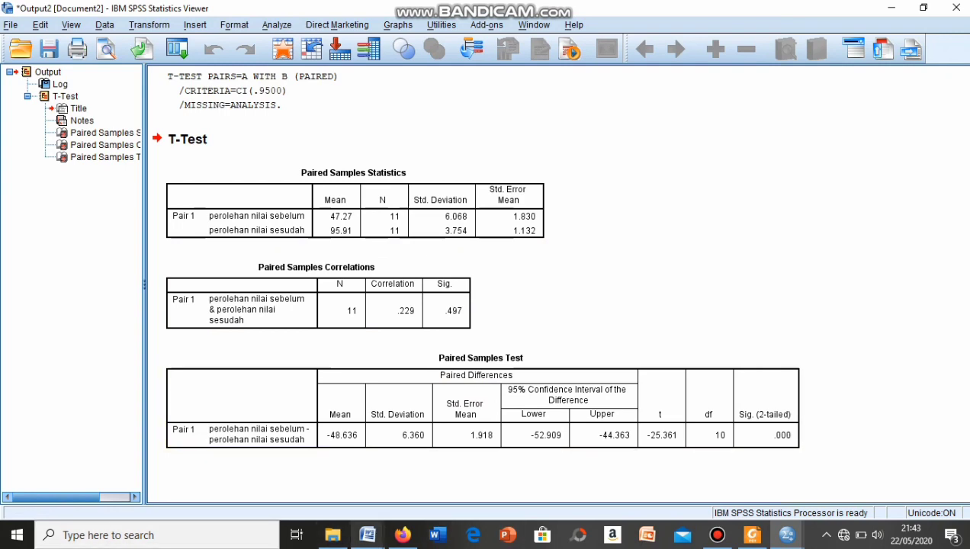
- Check the H0 acceptance and rejection criteria in the Word document, and return to the SPSS output to examine the Paired Samples Test table
mouse_move(368, 535)
click(410, 473)
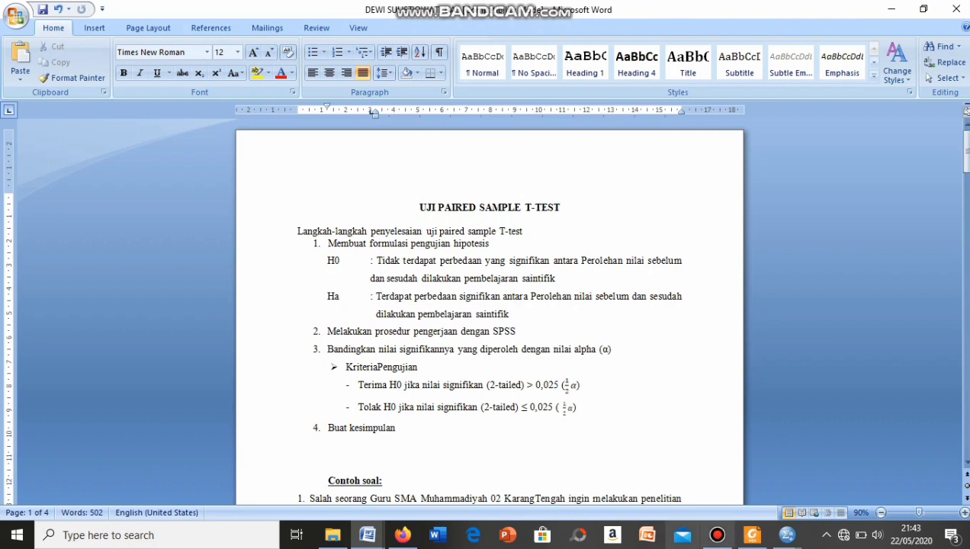
mouse_move(788, 535)
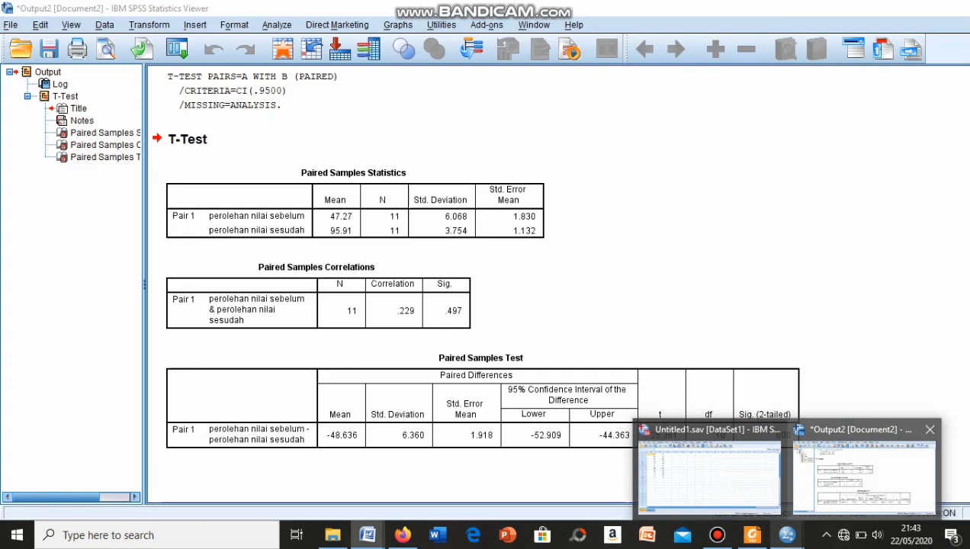
click(864, 469)
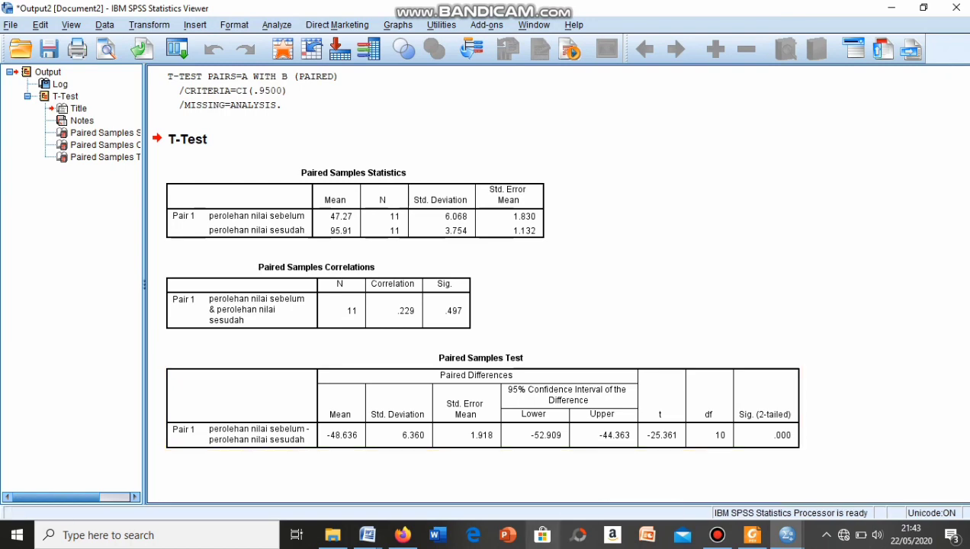
- In the Word document, add "Jadi, karena nilai sig (0,000) < 0,025 maka tolak H0, terima Ha." under Buat kesimpulan
mouse_move(367, 534)
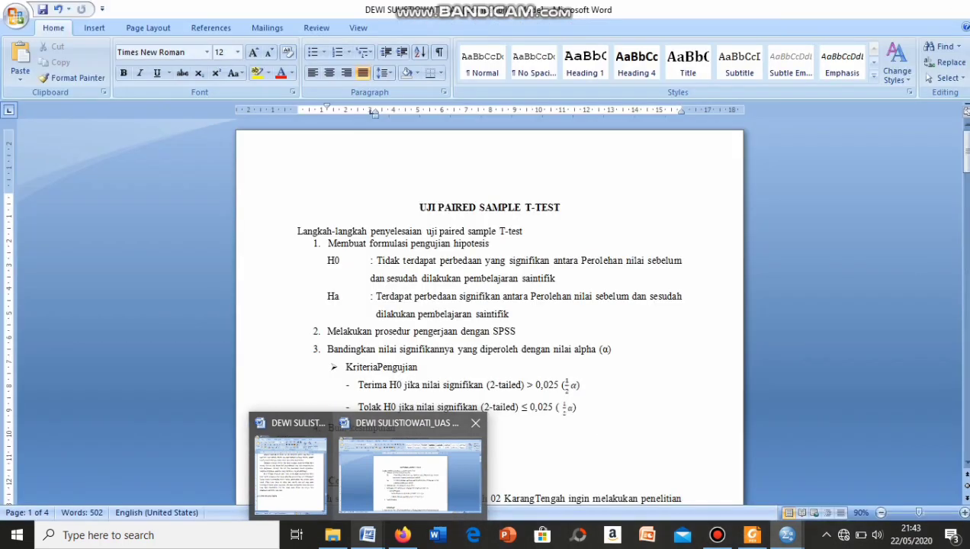
click(410, 473)
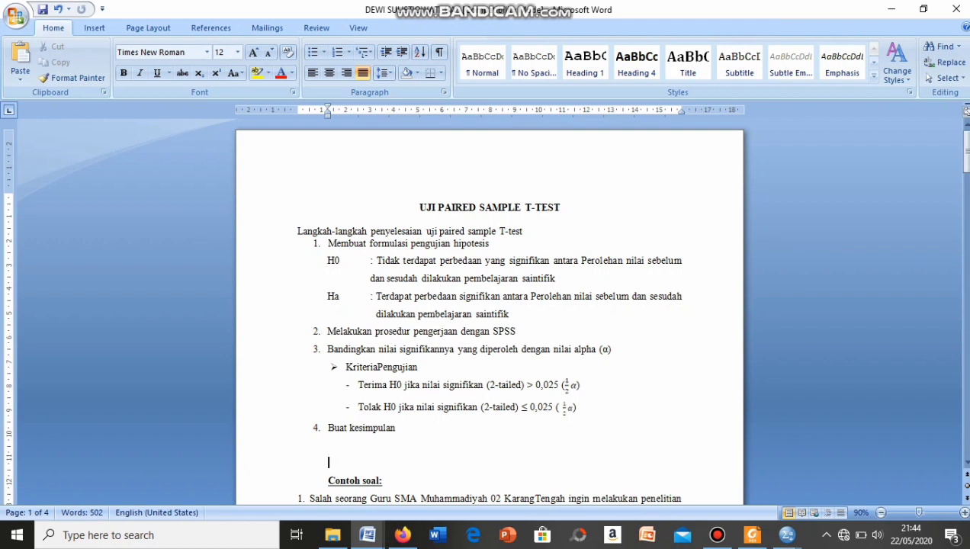
click(333, 427)
key(End)
key(Return)
key(Return)
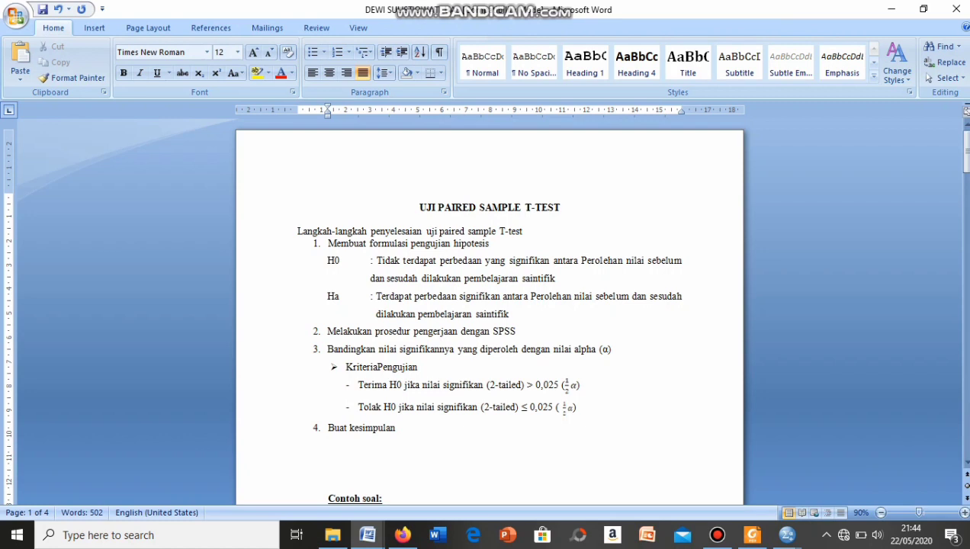
text(jadi, karena)
text(nila)
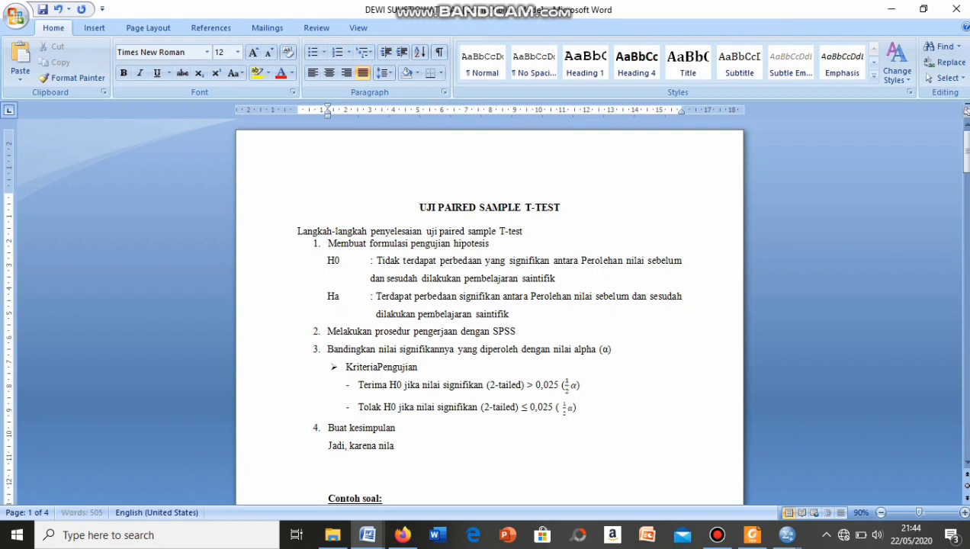
text(i sig (0,000),)
key(BackSpace)
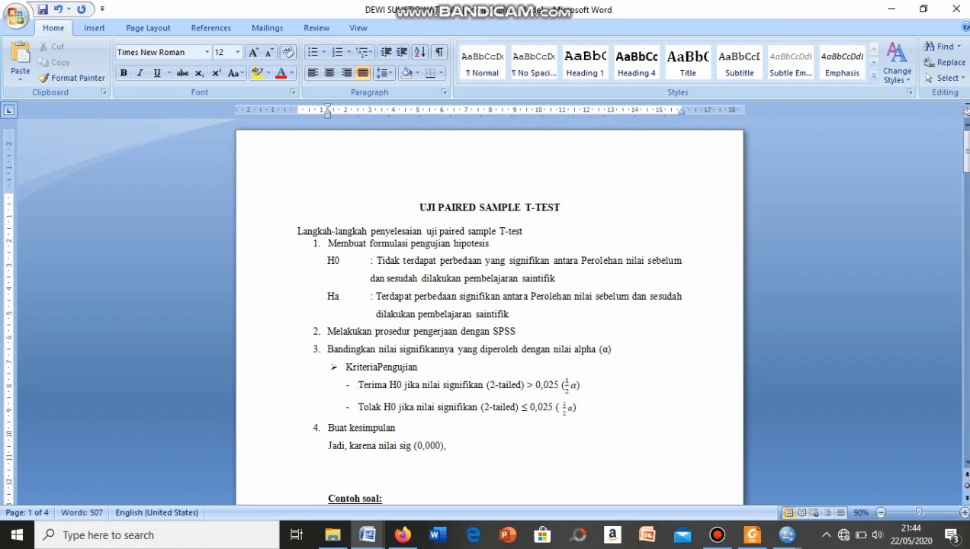
text(< 0,025 maka tolak H0, )
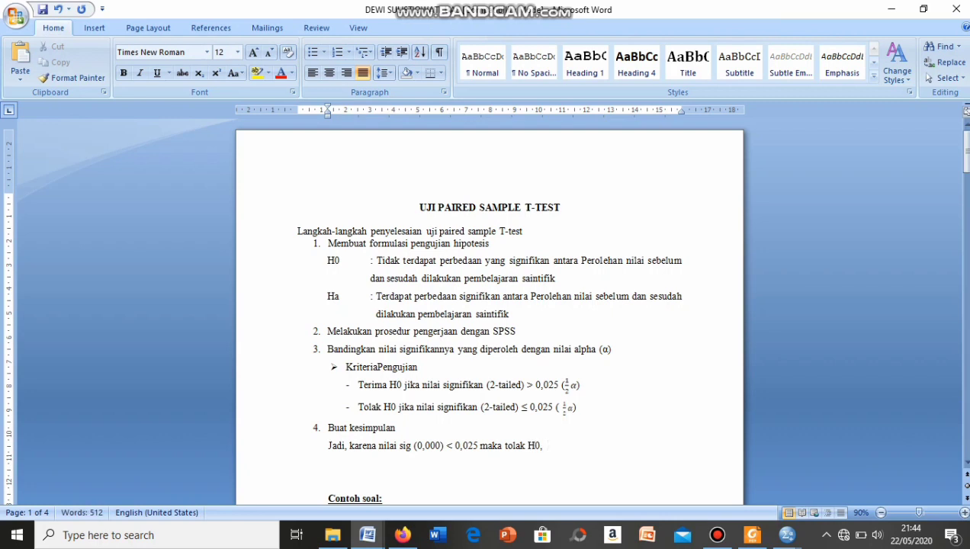
text(terima Ha.)
key(Return)
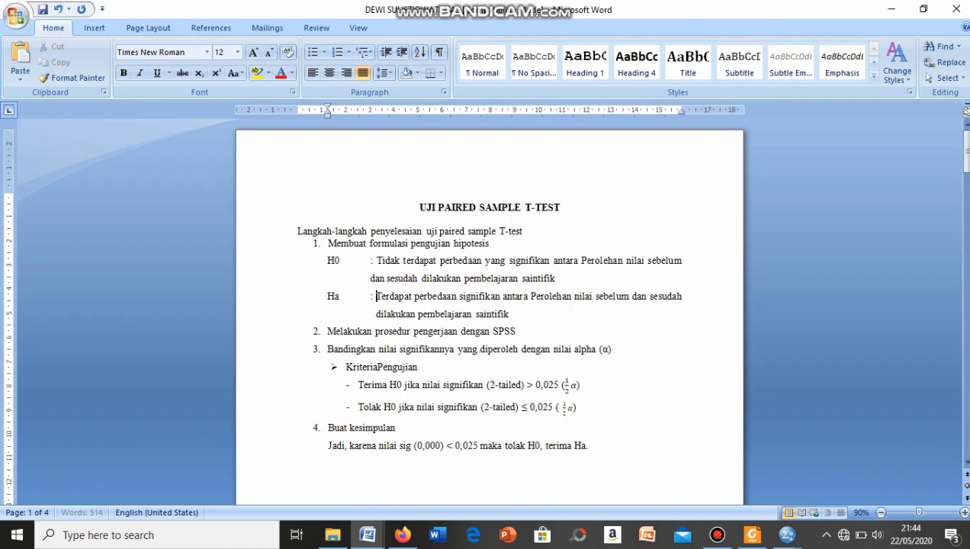
- Copy the Ha hypothesis statement to the line below the conclusion sentence and align its second line with the first by removing the hanging indent
drag(375, 296, 509, 314)
key(ctrl+c)
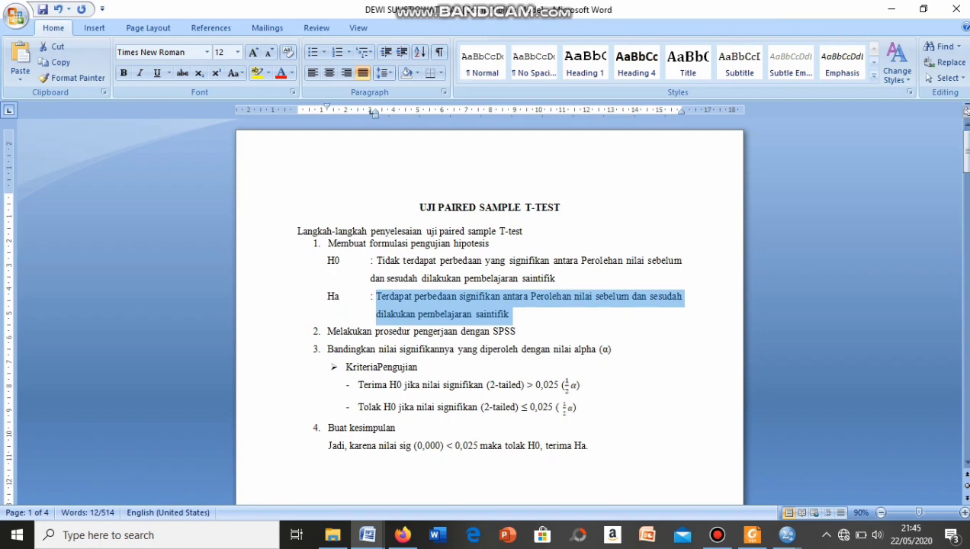
click(329, 480)
click(328, 463)
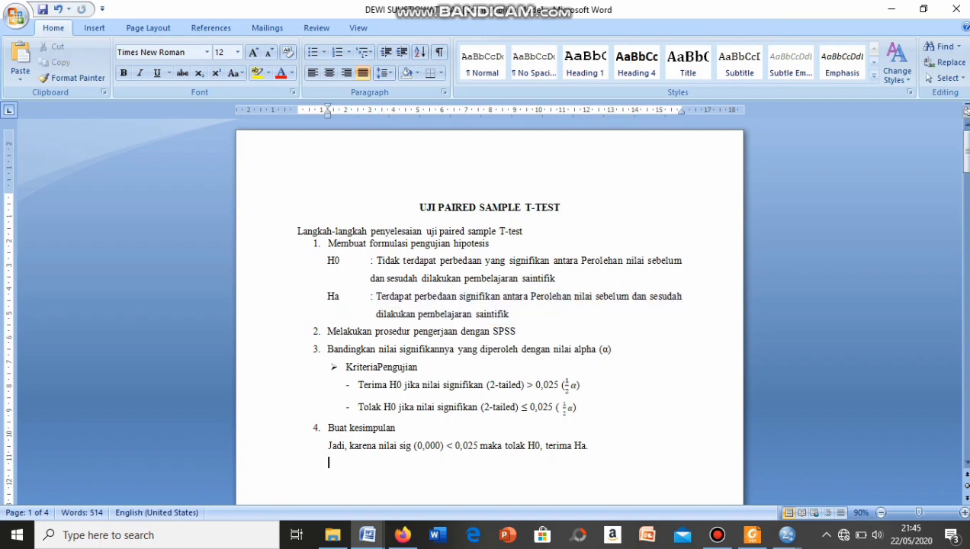
key(ctrl+v)
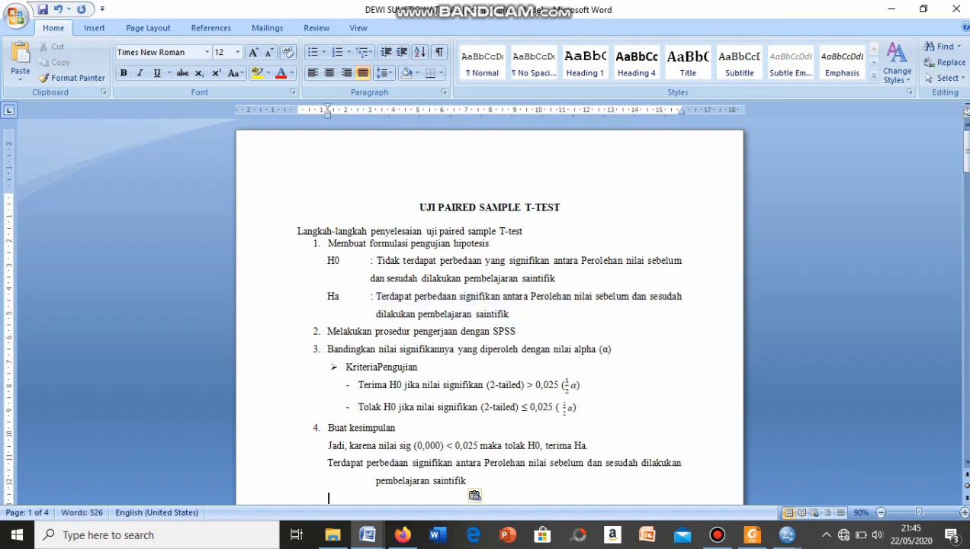
click(376, 481)
mouse_move(375, 114)
mouse_down()
mouse_move(278, 109)
mouse_move(327, 109)
mouse_up()
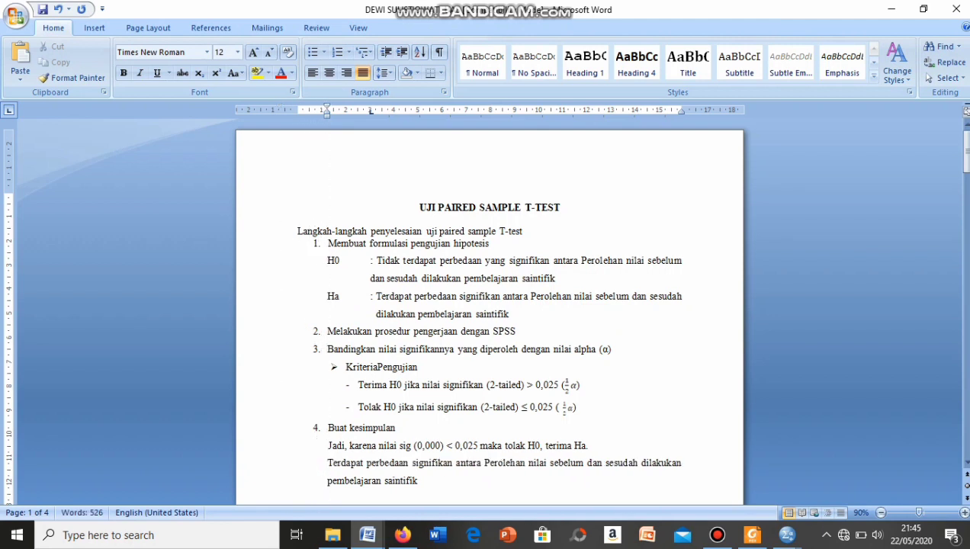